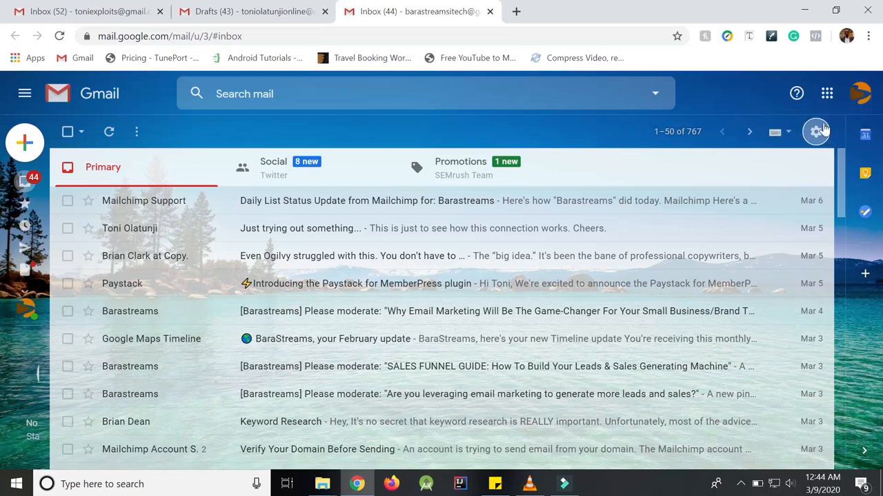
# Go from the quick settings menu to the full Settings page and its Accounts and Import tab.
pyautogui.click(816, 132)
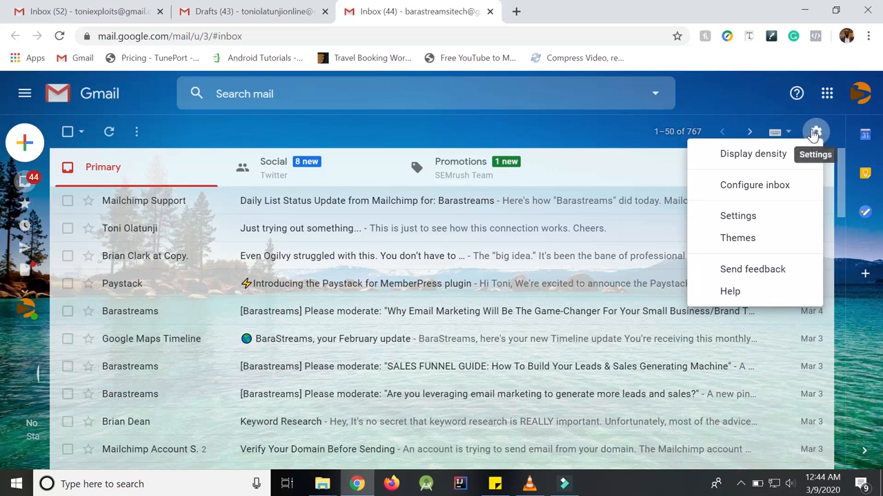
pyautogui.click(737, 216)
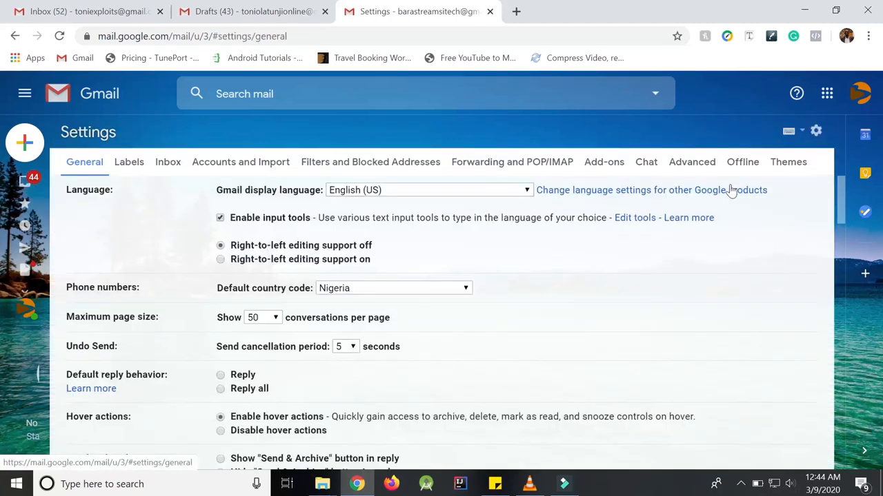
pyautogui.scroll(-2, 840, 182)
pyautogui.scroll(2, 842, 179)
pyautogui.click(233, 165)
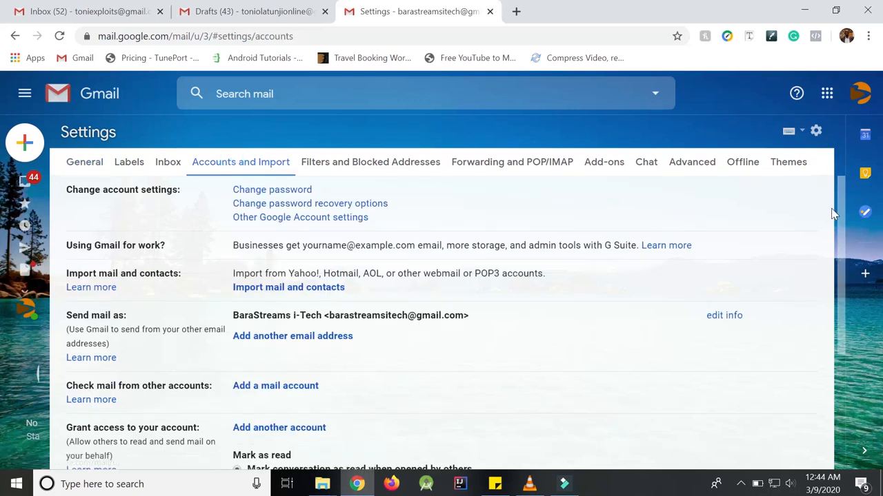
pyautogui.moveTo(840, 216); pyautogui.dragTo(839, 237)
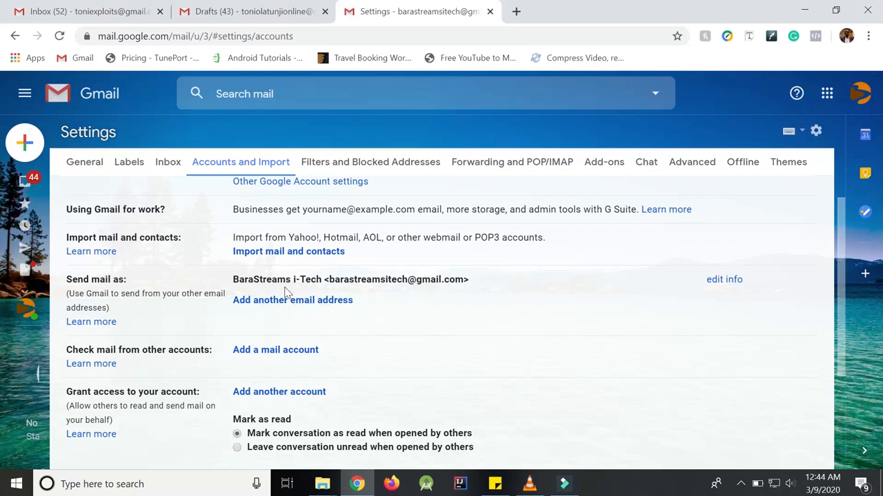
# Start adding another mail account and submit the custom-domain email address.
pyautogui.click(269, 352)
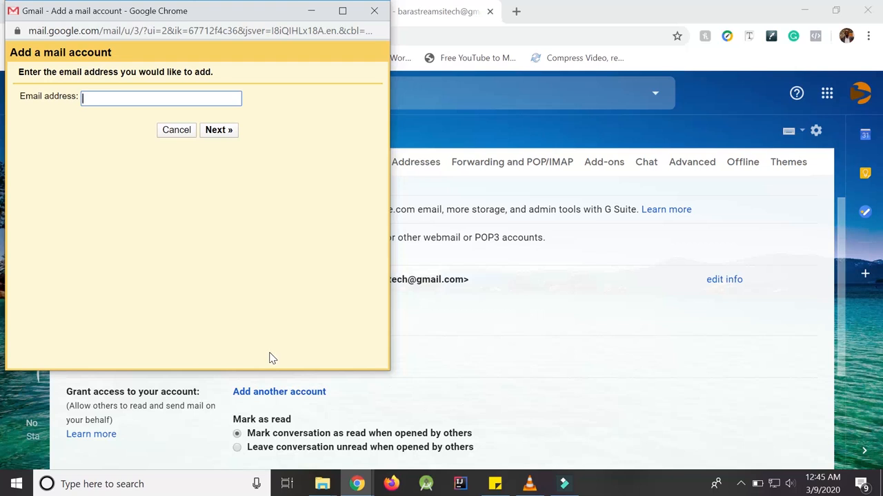
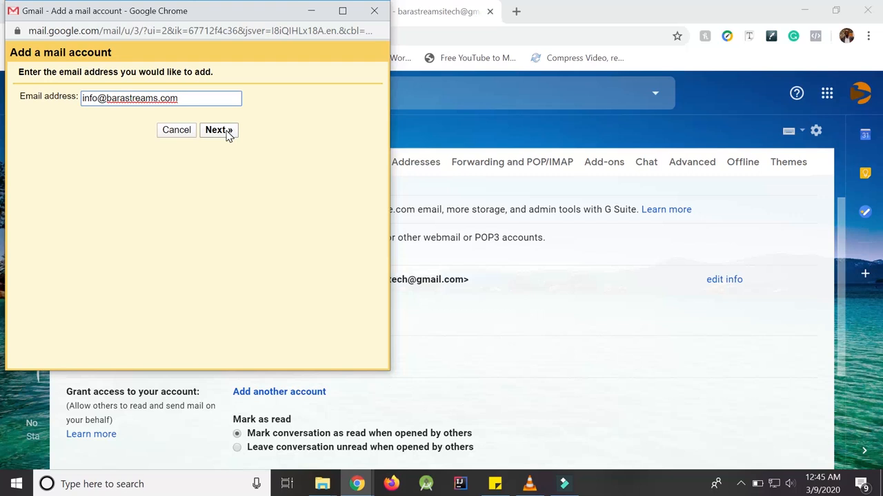
pyautogui.click(228, 135)
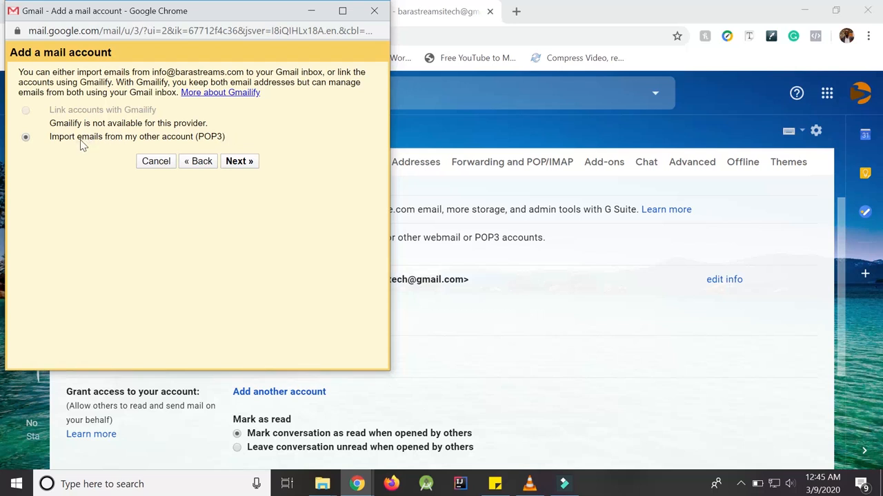
pyautogui.click(240, 163)
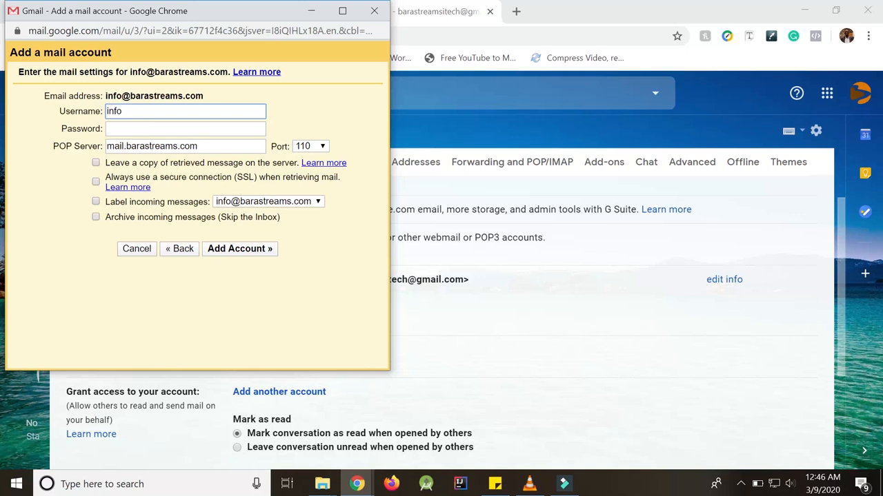
pyautogui.click(134, 111)
pyautogui.write('@barastreams.com')
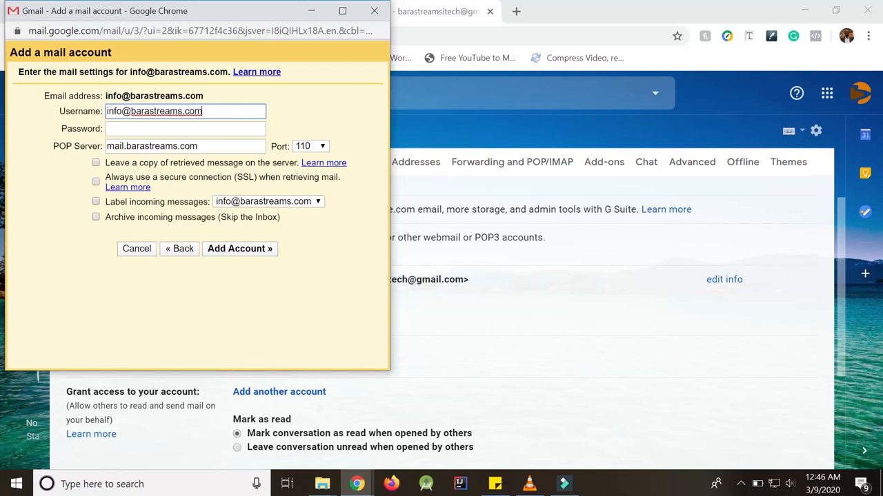
pyautogui.click(128, 128)
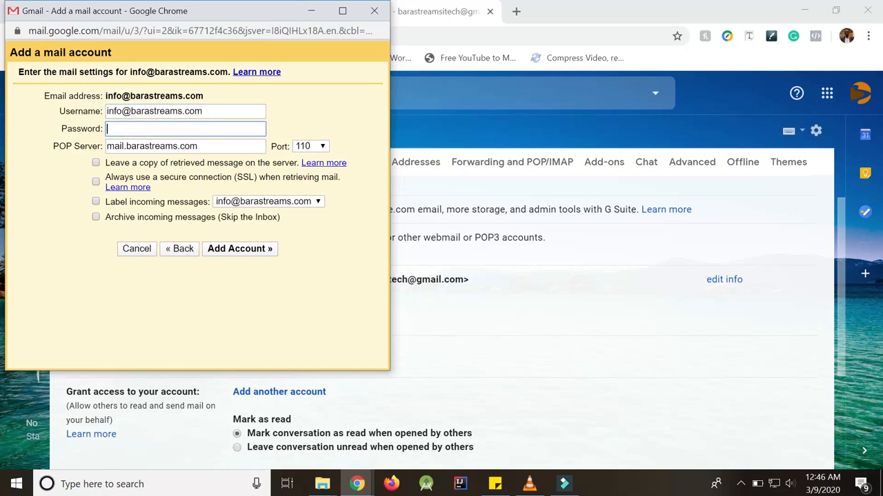
pyautogui.write('••••')
pyautogui.write('•••••••')
# Switch the POP port from 110 to 995 and nudge the add-account window right.
pyautogui.click(321, 146)
pyautogui.click(307, 192)
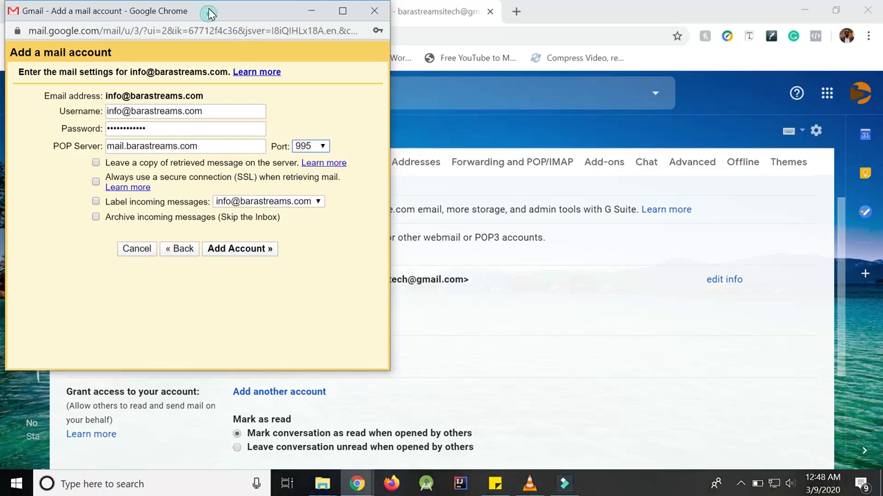
pyautogui.moveTo(210, 14); pyautogui.dragTo(249, 20)
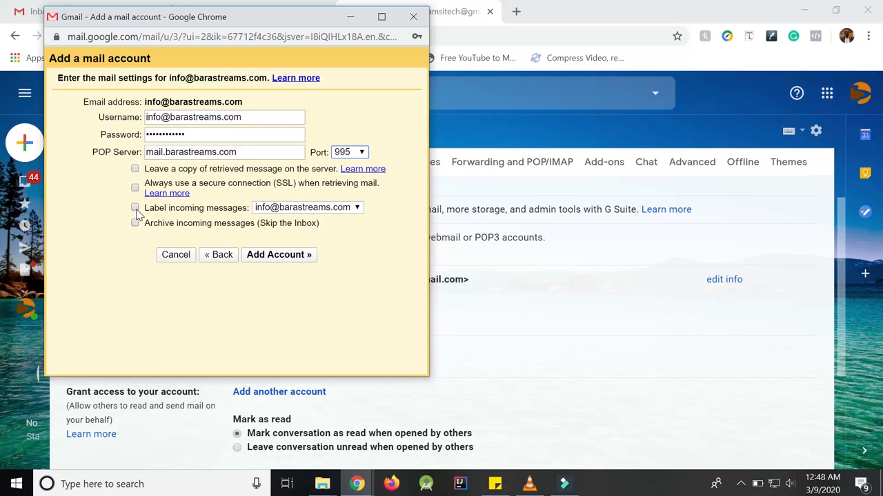
# Turn on labelling of incoming messages and attempt to add the account, which fails to connect.
pyautogui.click(136, 208)
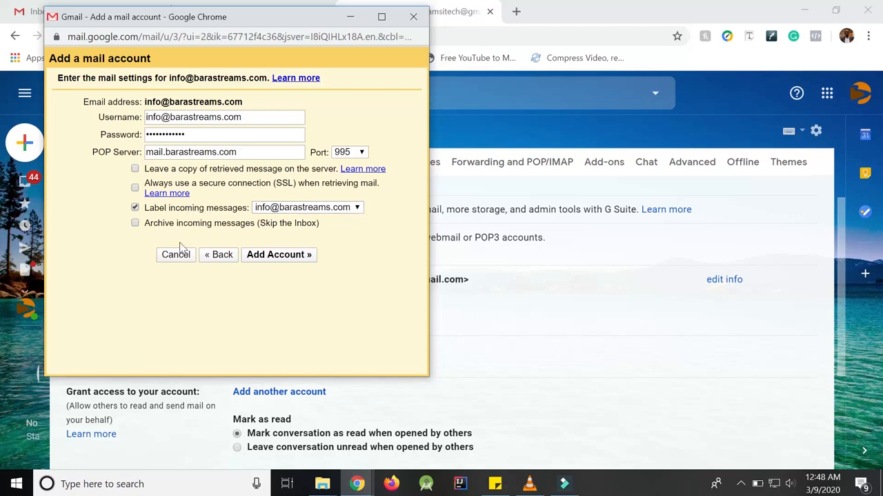
pyautogui.click(281, 255)
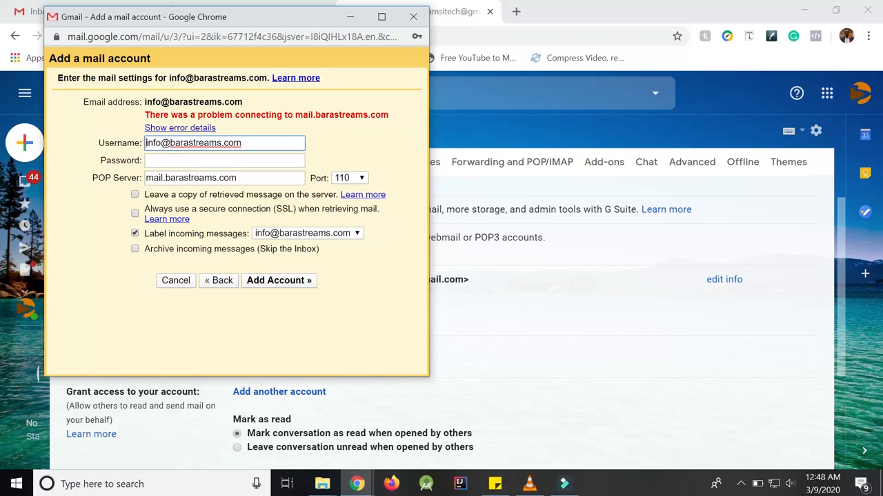
# Retype the cleared password and resubmit so the mail account gets added.
pyautogui.click(211, 160)
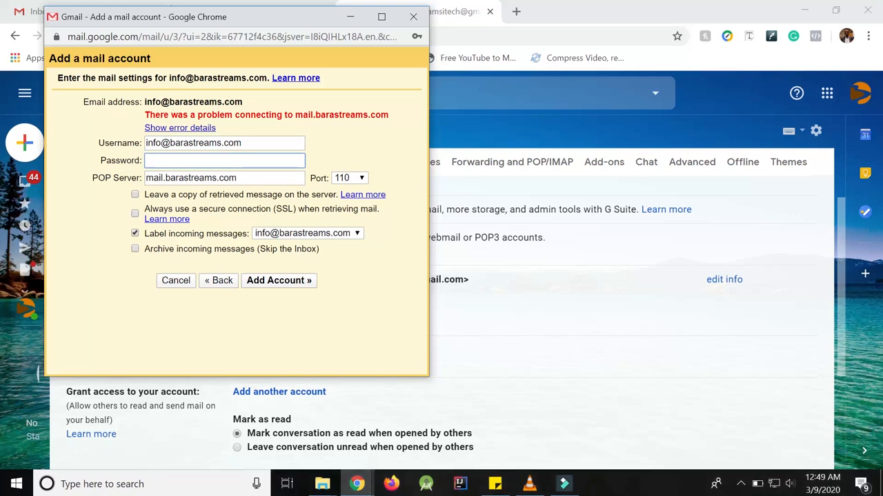
pyautogui.write('••••••••••••')
pyautogui.click(284, 287)
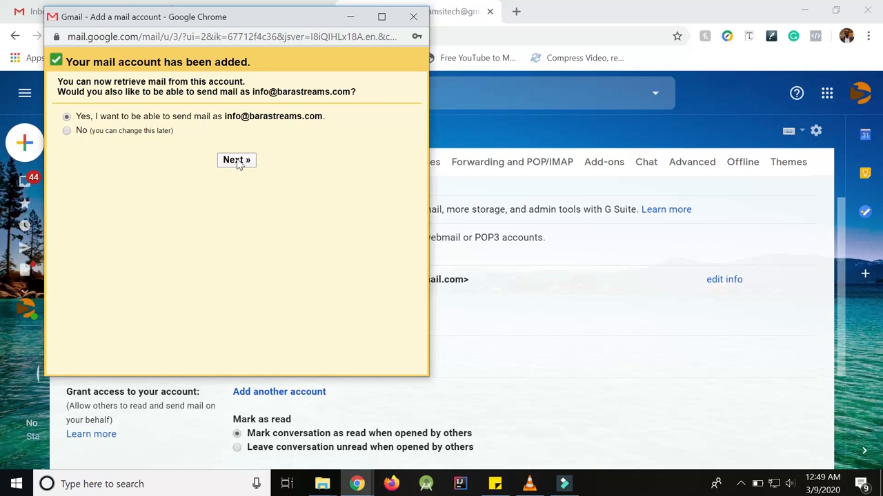
# Restore the add-account window and choose yes to also send mail as the new address.
pyautogui.click(355, 20)
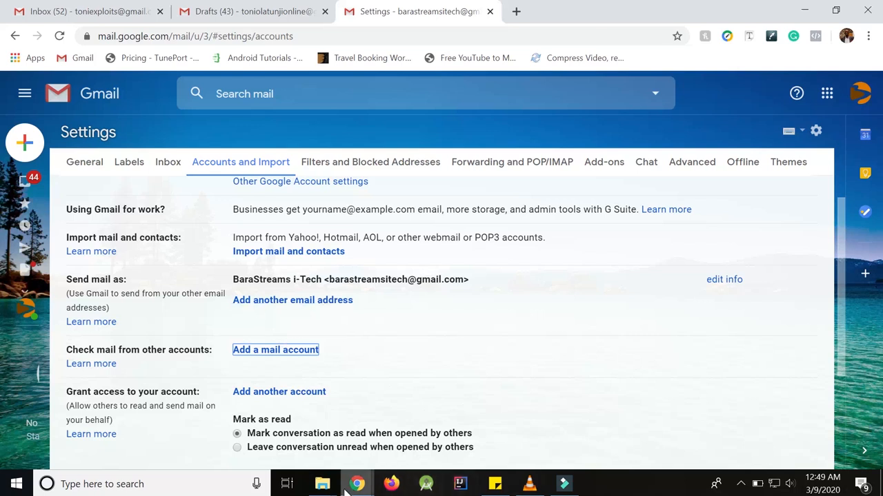
pyautogui.moveTo(357, 484)
pyautogui.click(416, 431)
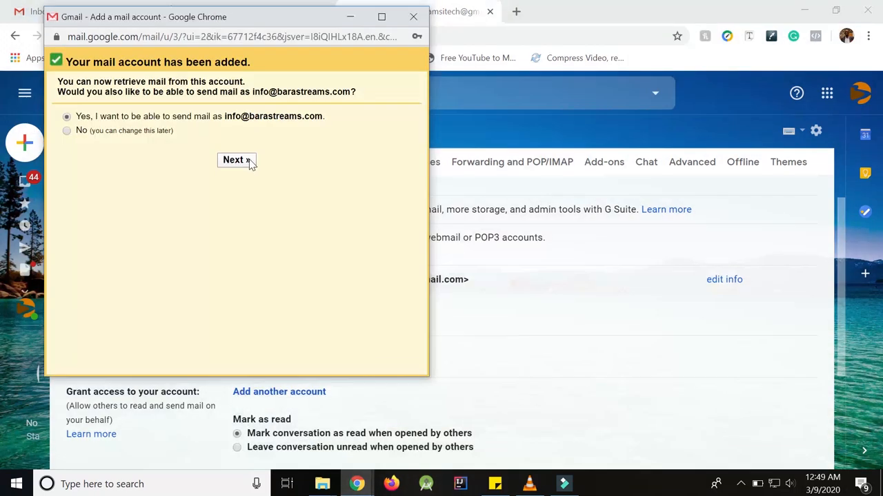
pyautogui.click(350, 17)
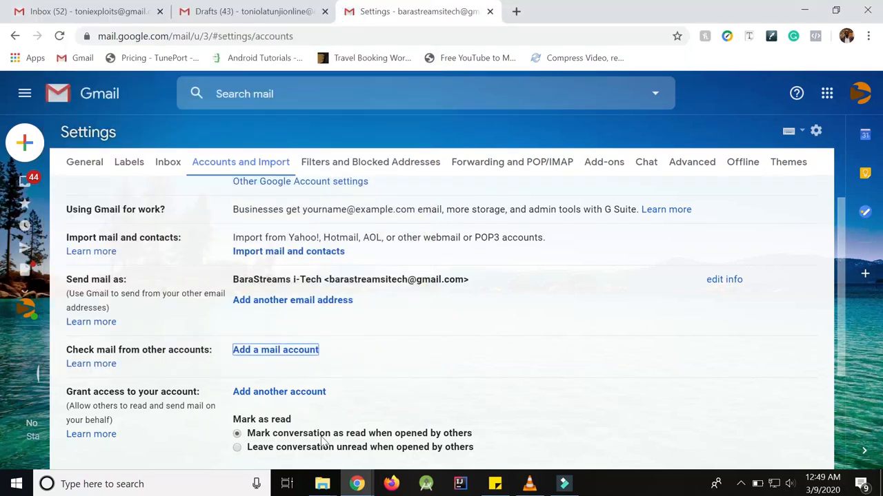
pyautogui.moveTo(356, 483)
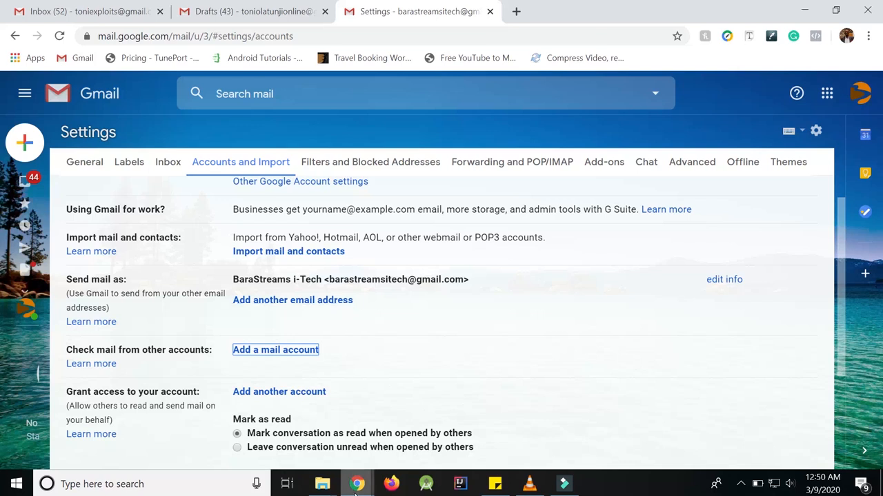
pyautogui.click(407, 430)
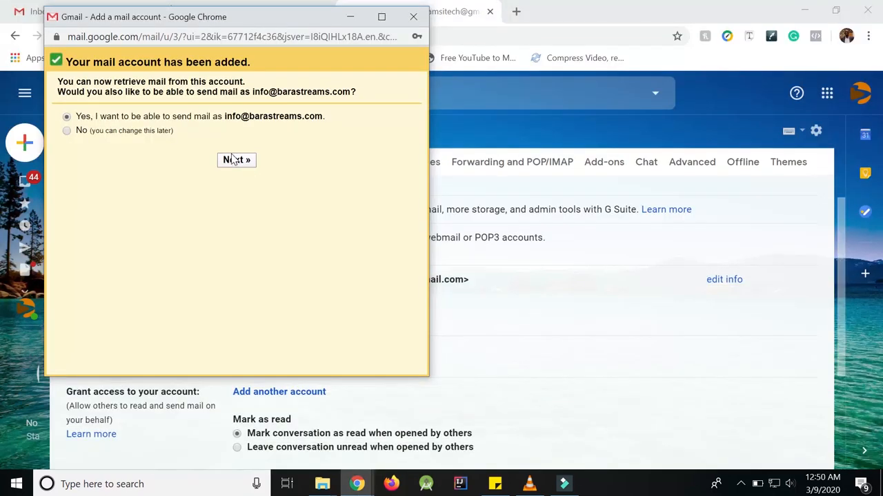
pyautogui.click(234, 161)
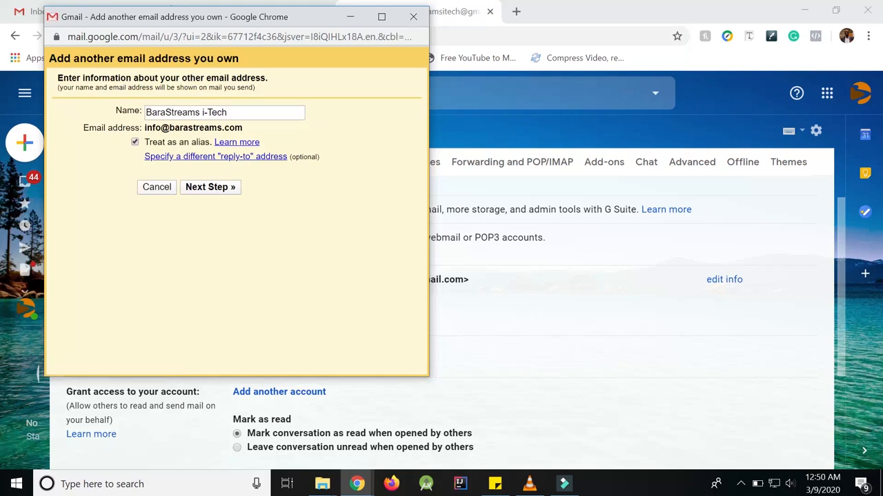
# Change the sender name from 'BaraStreams i-Tech' to 'Barastreams' and untick Treat as an alias.
pyautogui.click(233, 114)
pyautogui.press('BackSpace')
pyautogui.press('BackSpace')
pyautogui.press('BackSpace')
pyautogui.press('BackSpace')
pyautogui.press('BackSpace')
pyautogui.press('BackSpace')
pyautogui.press('BackSpace')
pyautogui.press('BackSpace')
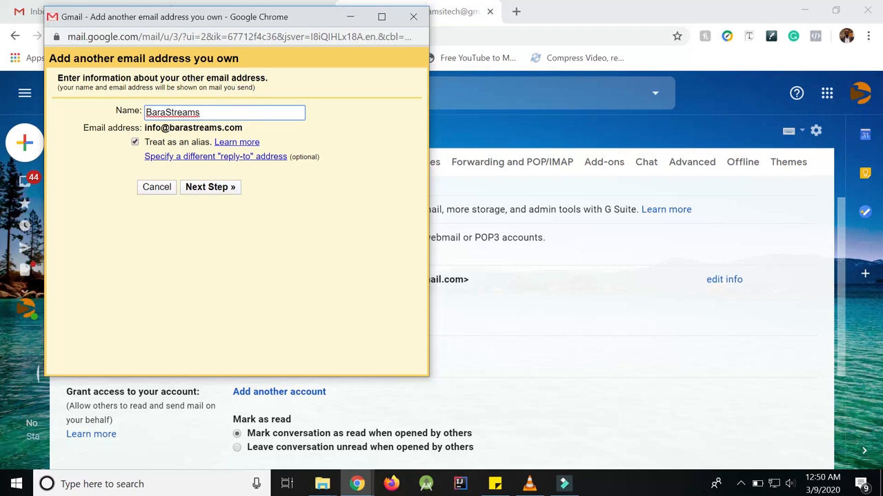
pyautogui.click(169, 113)
pyautogui.press('BackSpace')
pyautogui.write('s')
pyautogui.click(136, 142)
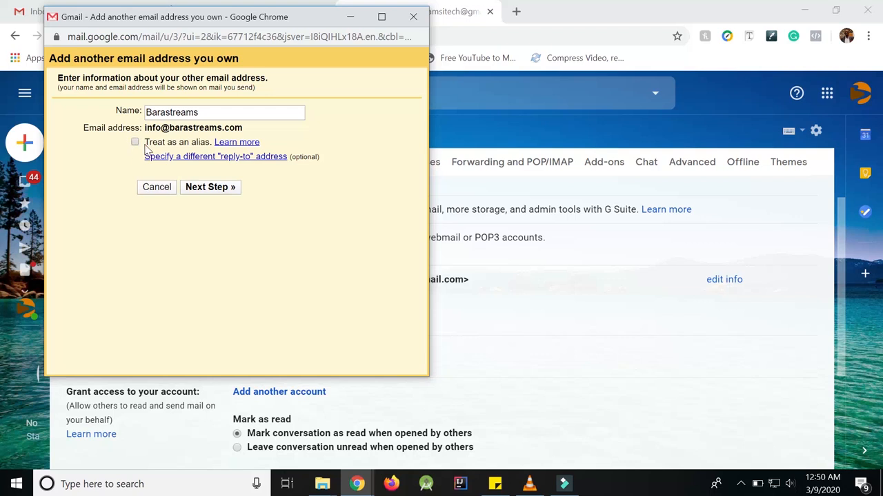
# On the SMTP step, set the server to mail.barastreams.com and the port to 465.
pyautogui.click(213, 192)
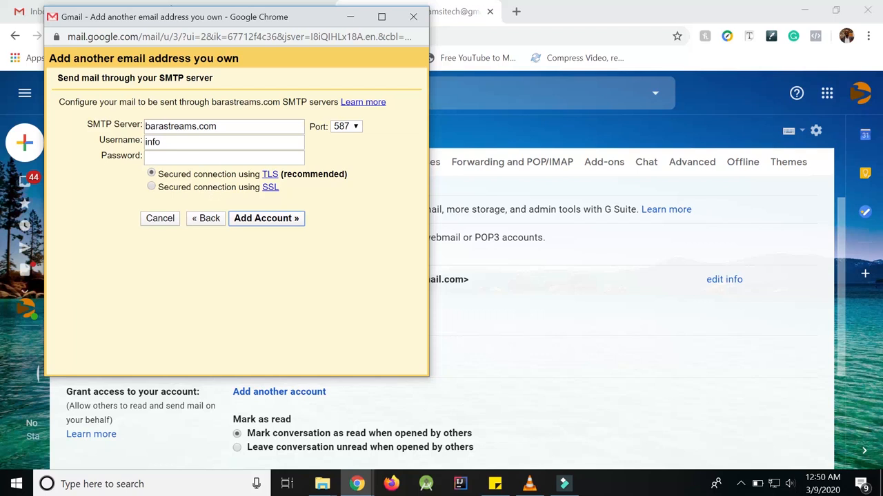
pyautogui.click(145, 127)
pyautogui.write('m')
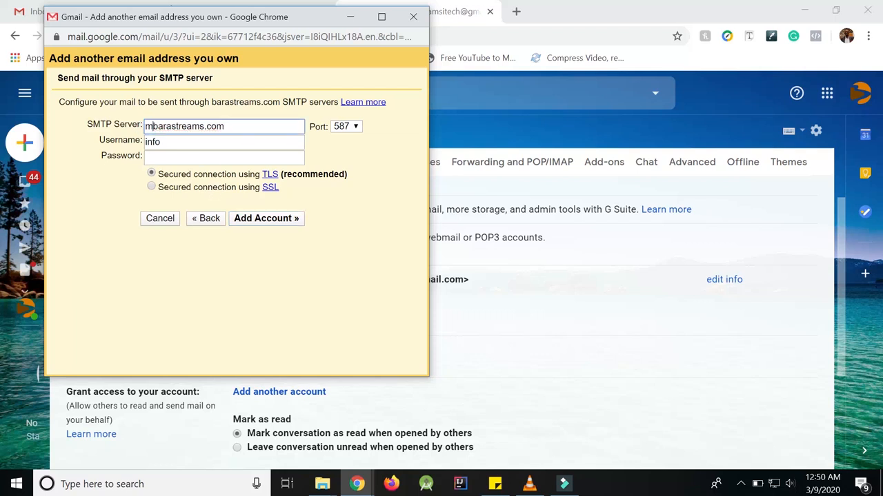
pyautogui.write('ail.')
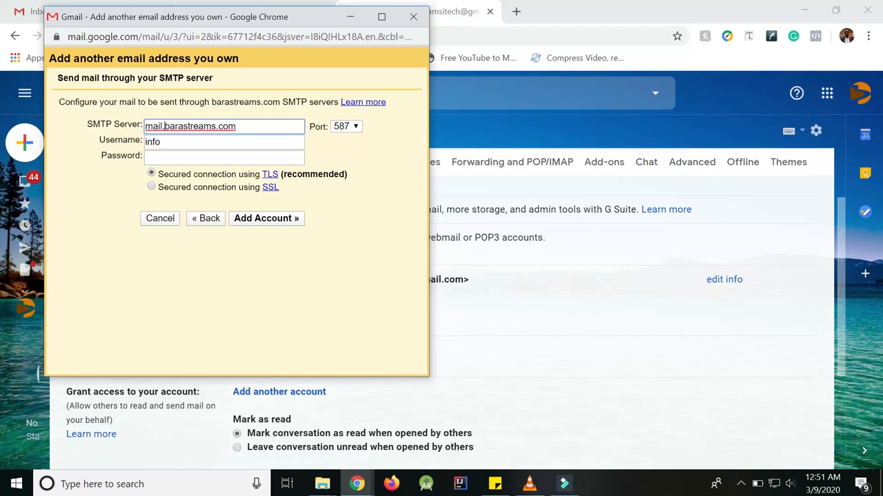
pyautogui.click(355, 126)
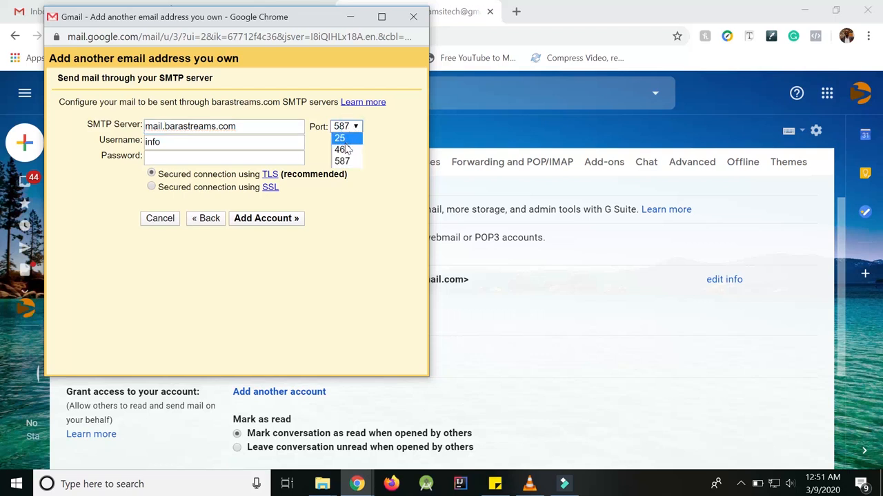
pyautogui.click(346, 150)
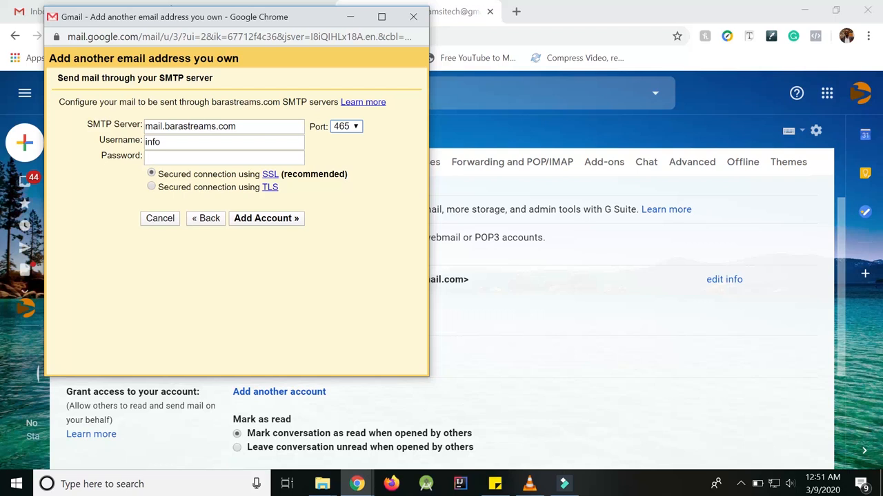
pyautogui.press('Tab')
pyautogui.press('Right')
pyautogui.write('@')
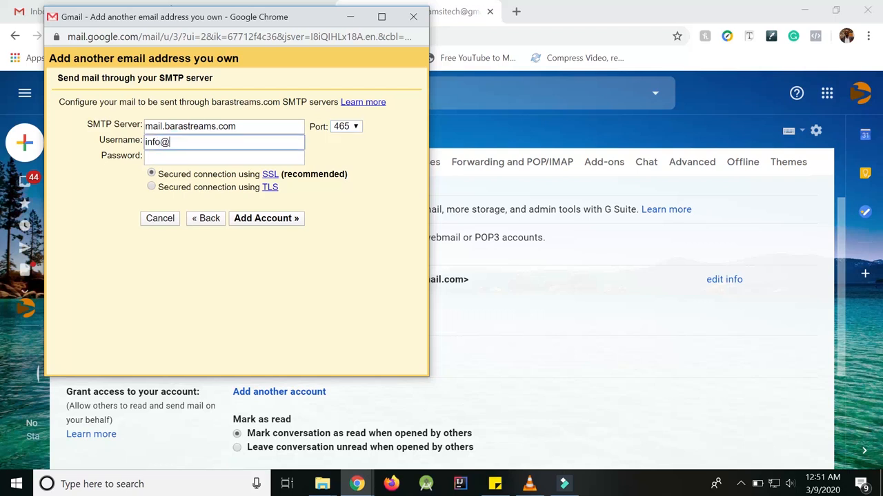
pyautogui.write('barastreams.com')
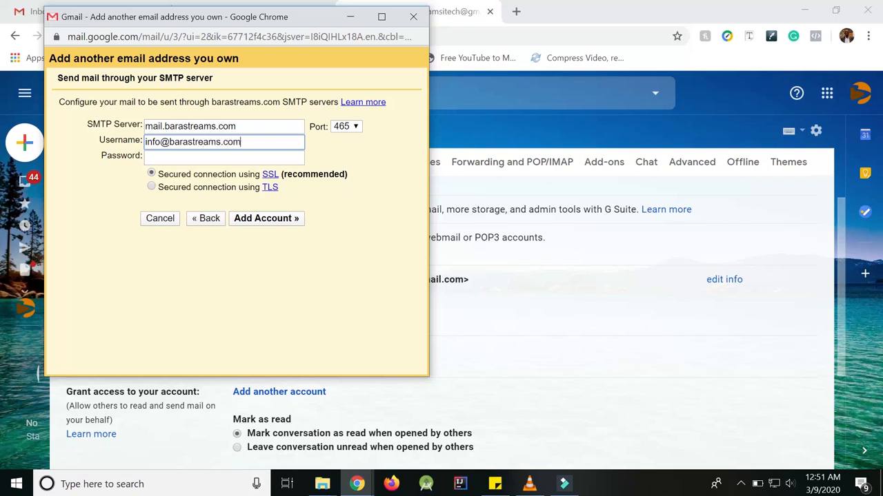
pyautogui.click(158, 159)
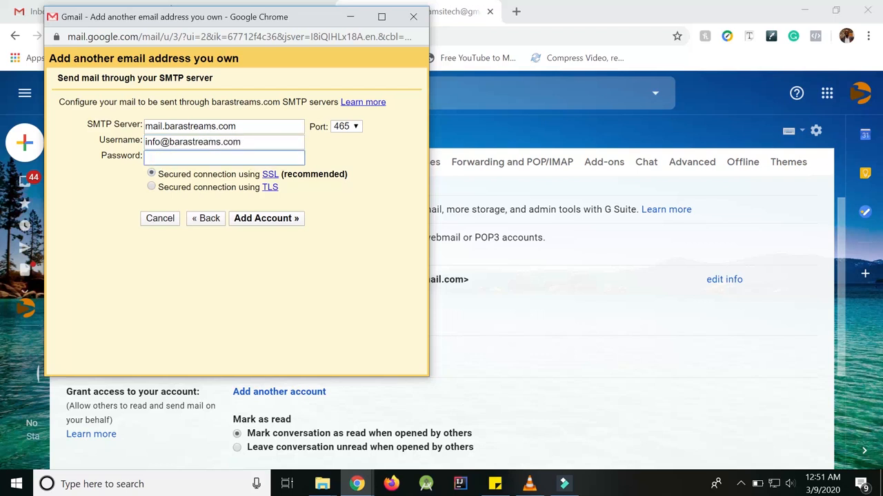
pyautogui.write('*******')
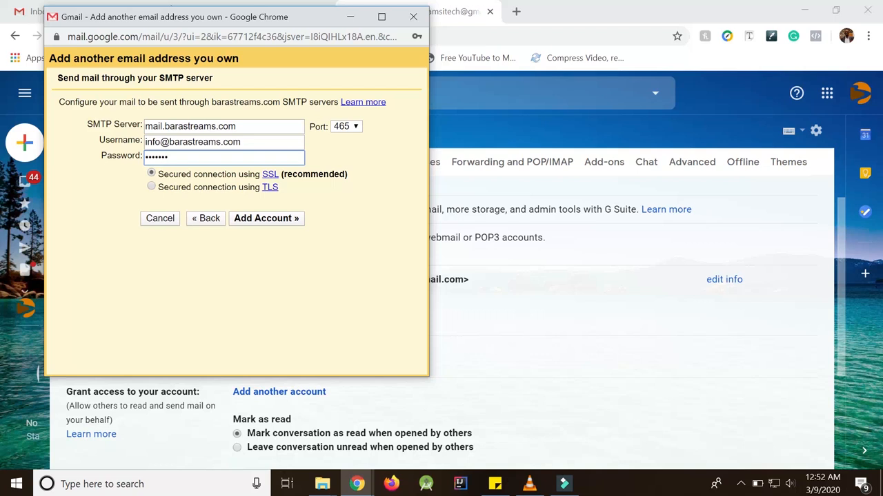
pyautogui.write('*****')
pyautogui.click(261, 225)
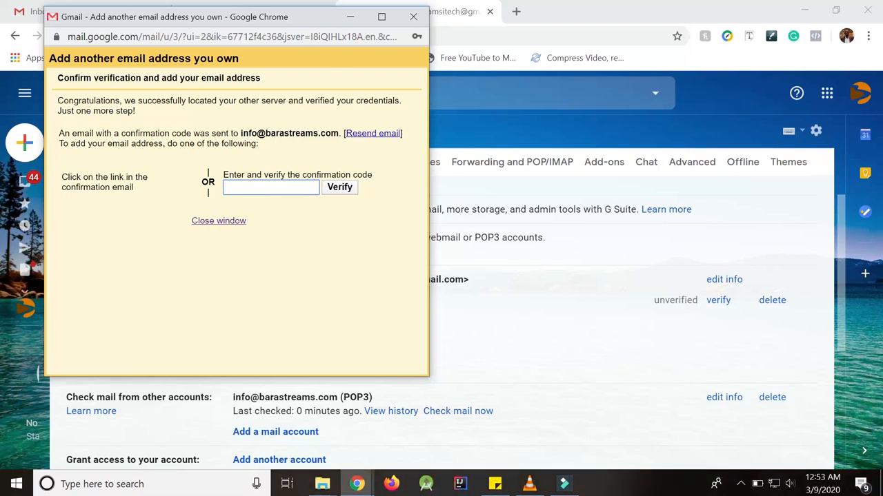
pyautogui.click(344, 20)
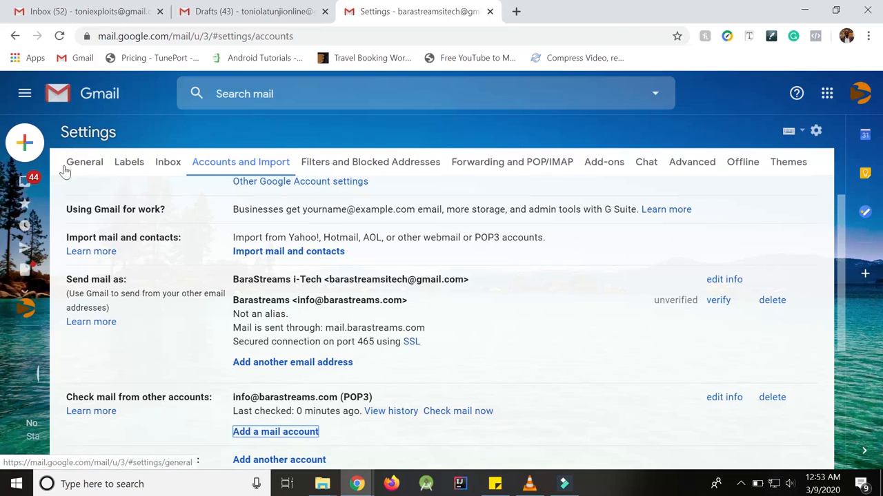
# From the inbox, open the 'Gmail Confirmation - Send Mail as' email showing the verification code.
pyautogui.click(24, 183)
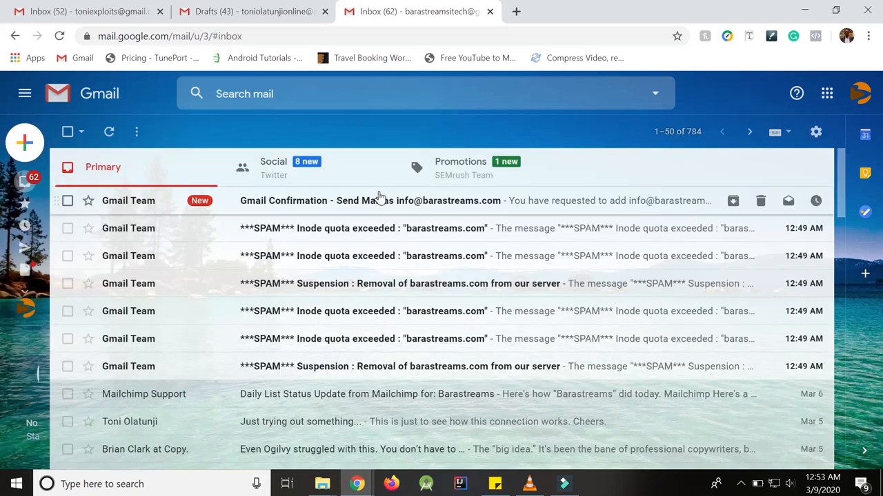
pyautogui.click(378, 197)
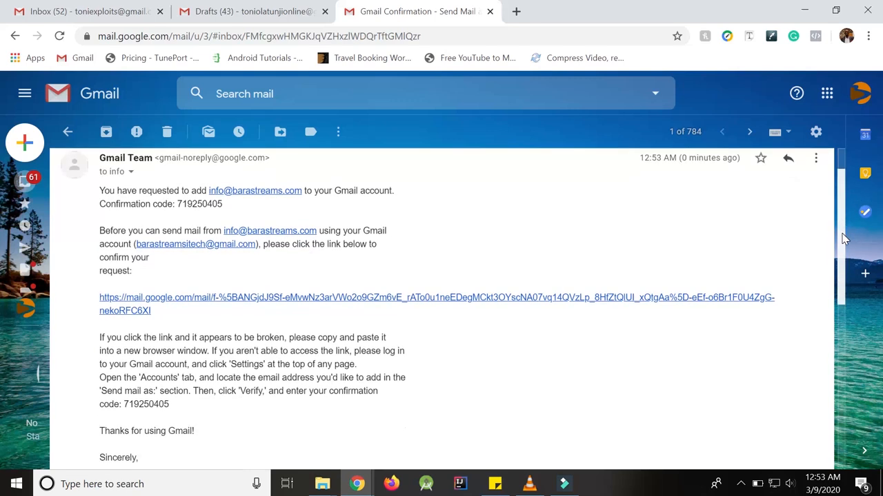
pyautogui.scroll(1, 841, 235)
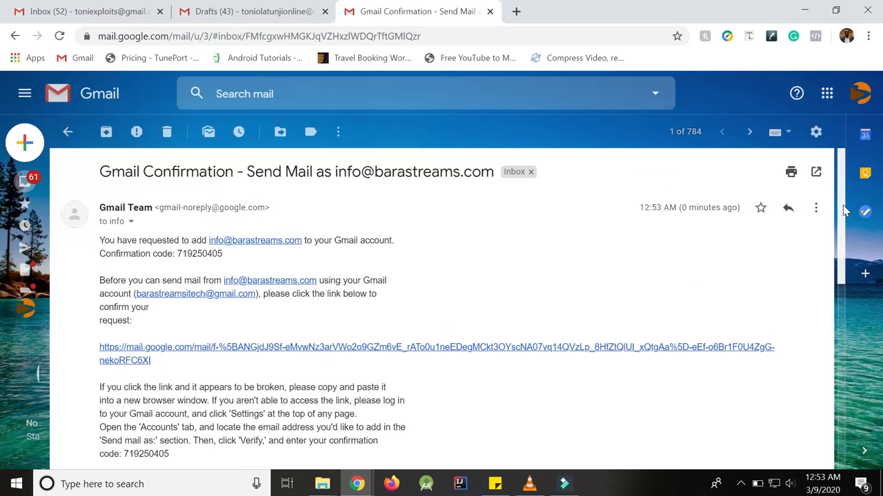
pyautogui.scroll(-1, 843, 220)
pyautogui.scroll(1, 841, 231)
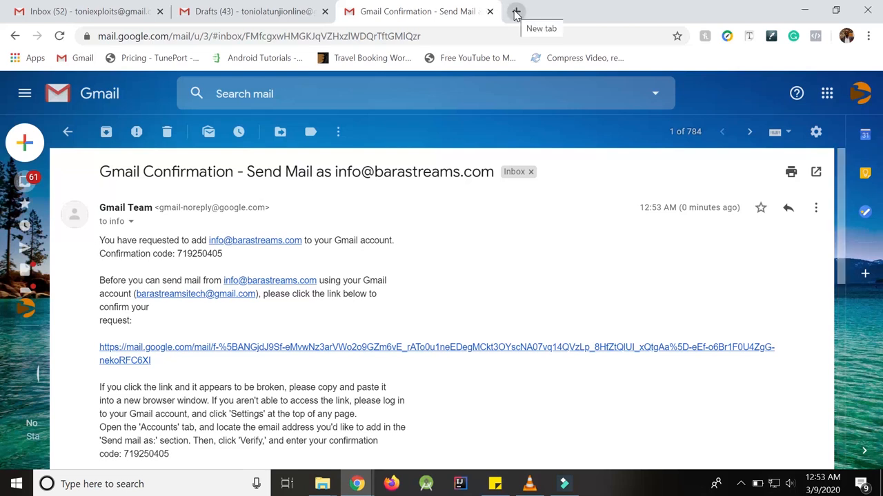
# Load barastreams.com/webmail in a new tab, then return to the Gmail confirmation tab.
pyautogui.click(515, 13)
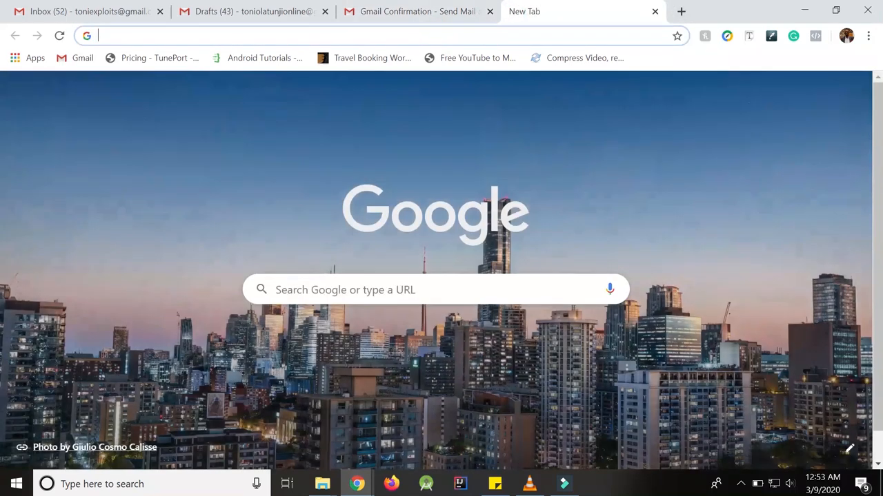
pyautogui.write('bara')
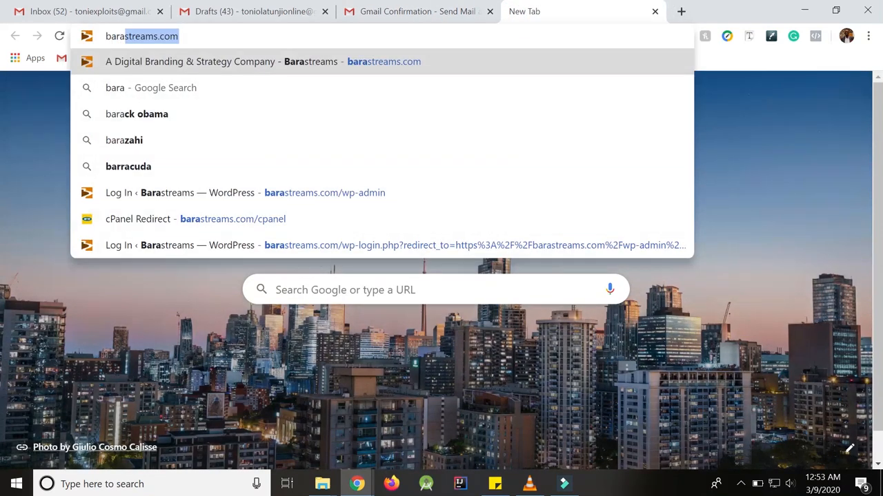
pyautogui.press('Right')
pyautogui.write('/w')
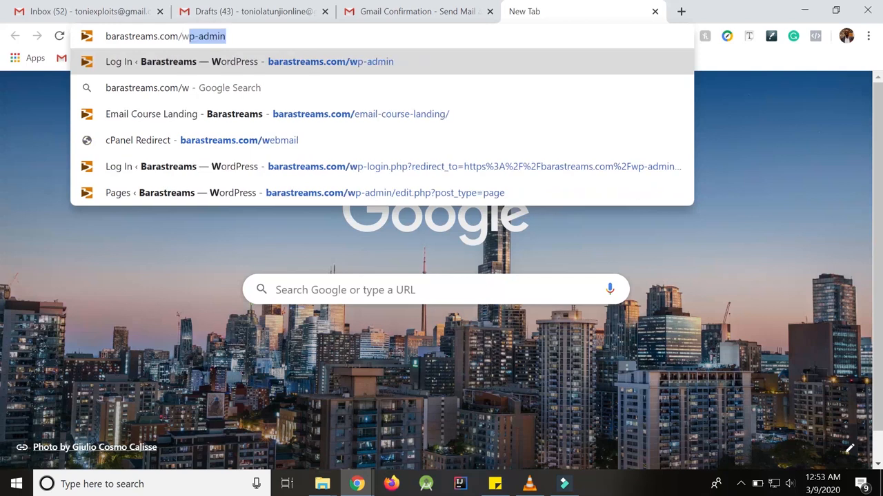
pyautogui.write('ebmail')
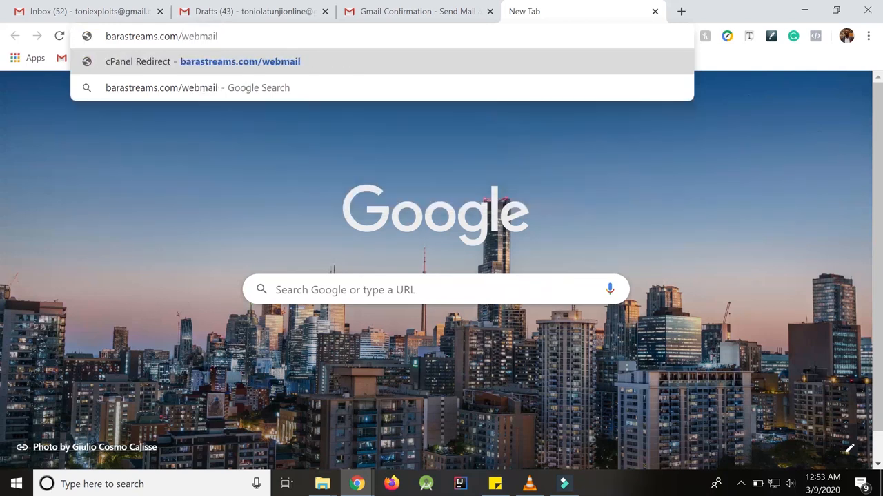
pyautogui.press('Return')
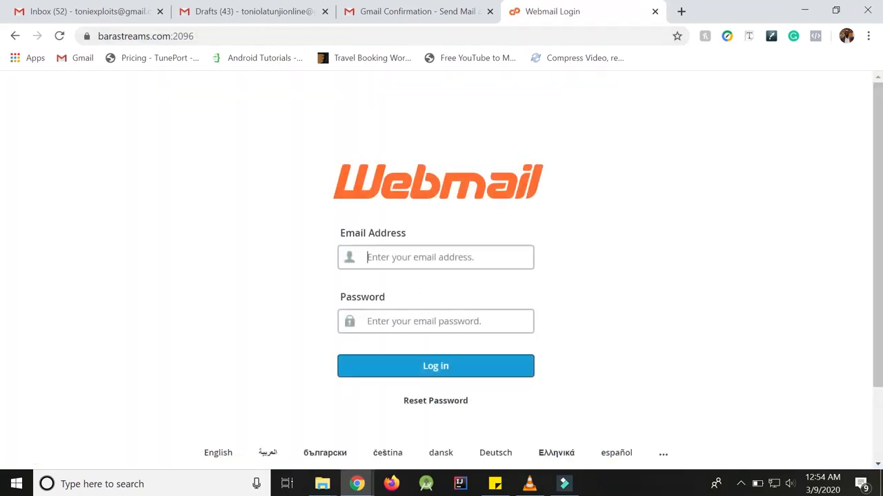
pyautogui.click(416, 321)
pyautogui.click(414, 9)
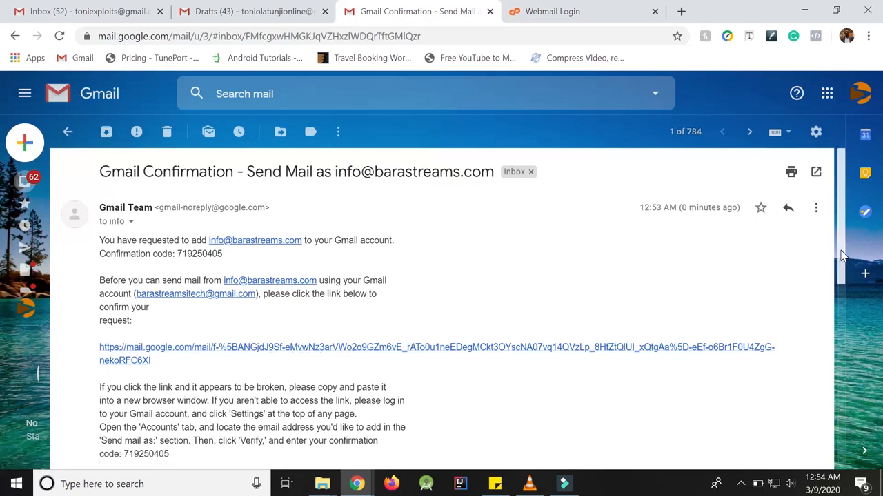
pyautogui.scroll(-1, 780, 297)
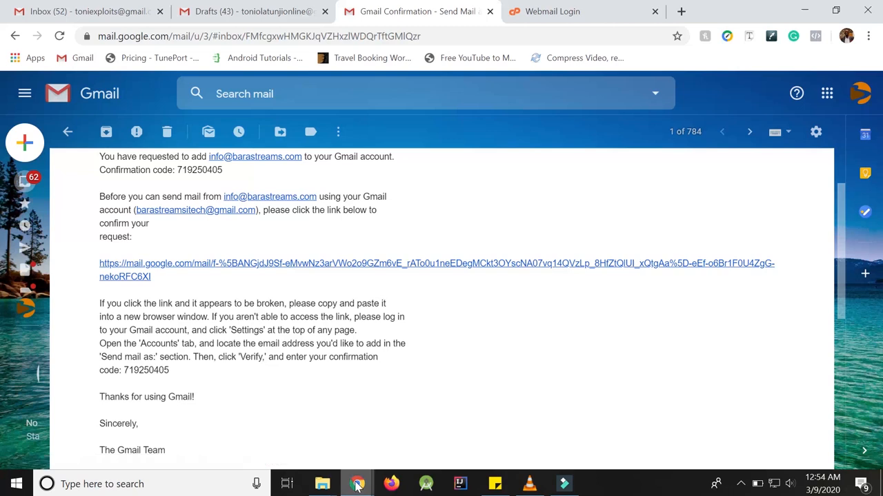
pyautogui.moveTo(357, 485)
pyautogui.moveTo(428, 442)
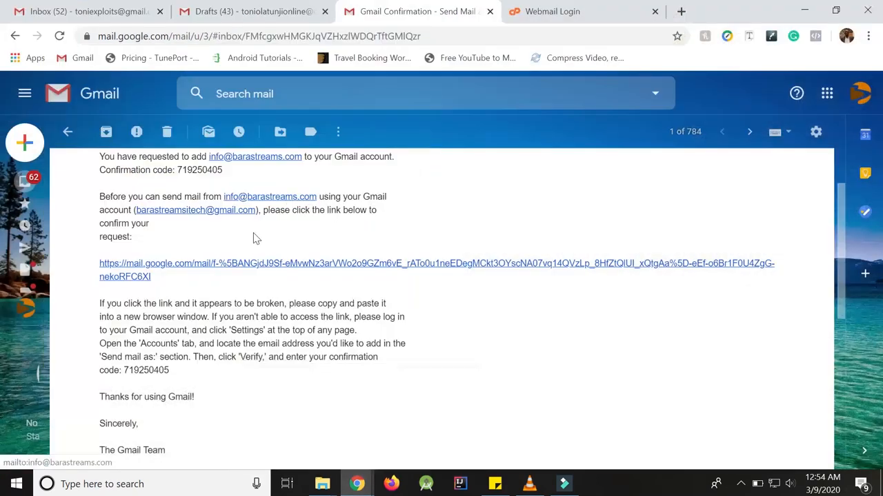
# Follow the email's verification link, confirm the custom-domain address, and head back to mail.google.com.
pyautogui.click(231, 269)
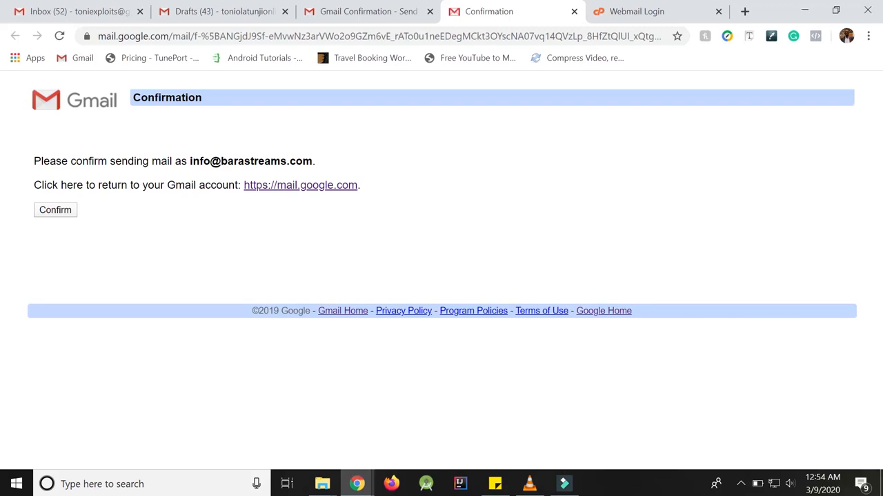
pyautogui.click(60, 212)
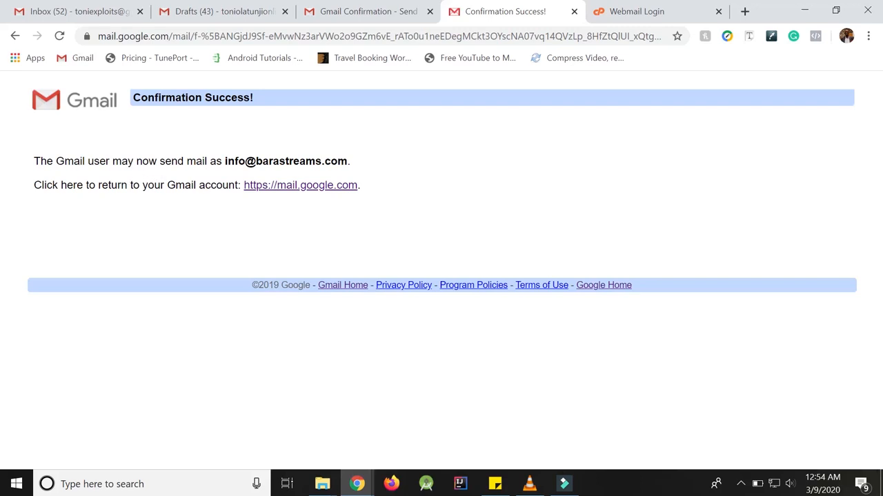
pyautogui.click(303, 190)
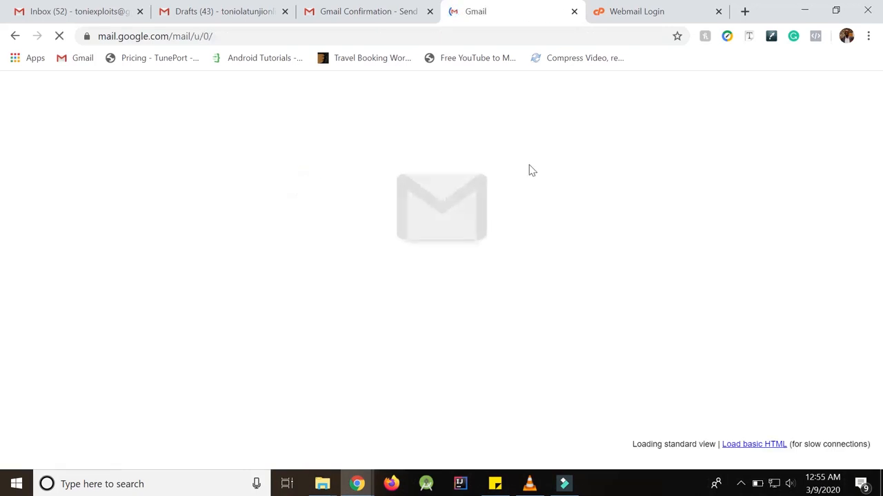
# Close the add-address popup and leave the confirmation email for the Primary inbox.
pyautogui.moveTo(356, 482)
pyautogui.click(416, 439)
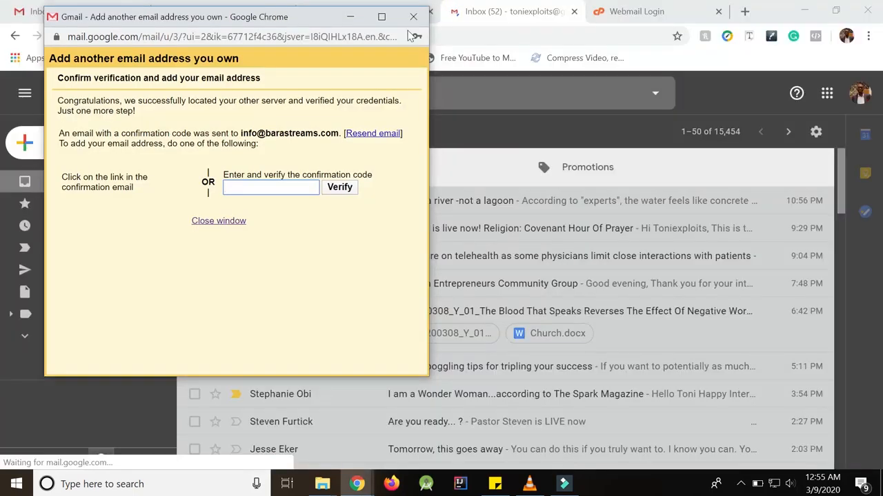
pyautogui.click(411, 19)
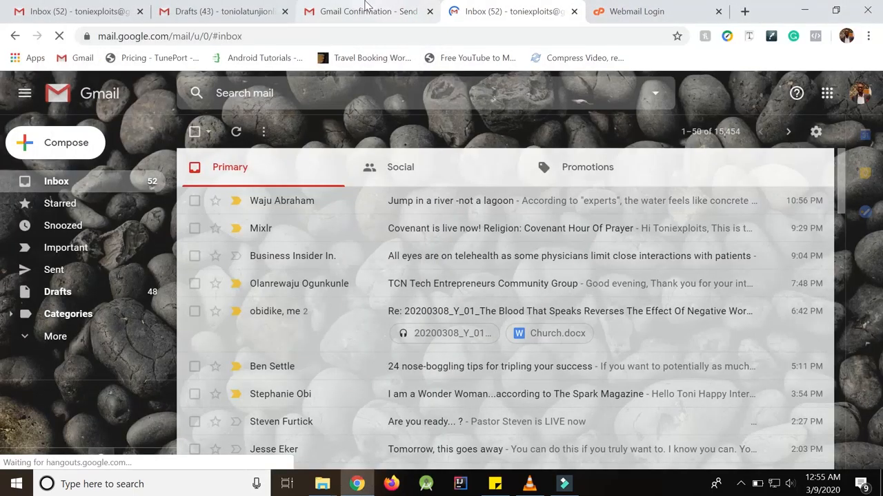
pyautogui.click(365, 10)
pyautogui.click(450, 13)
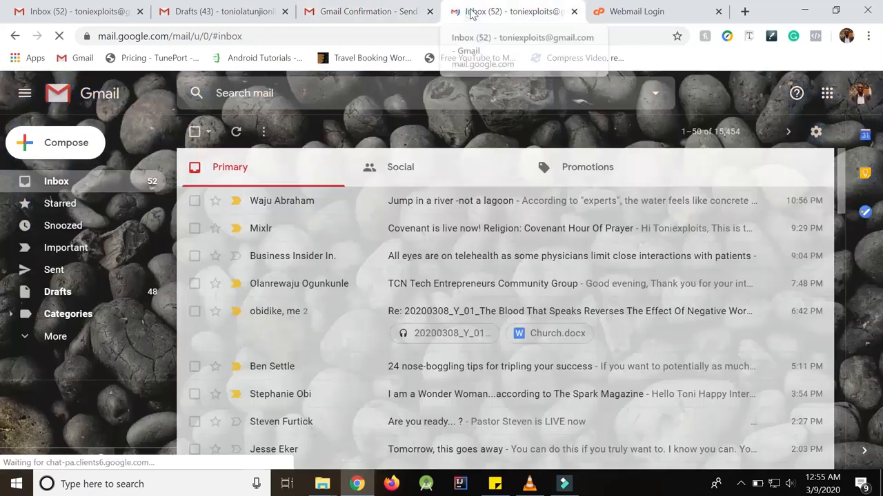
pyautogui.click(364, 8)
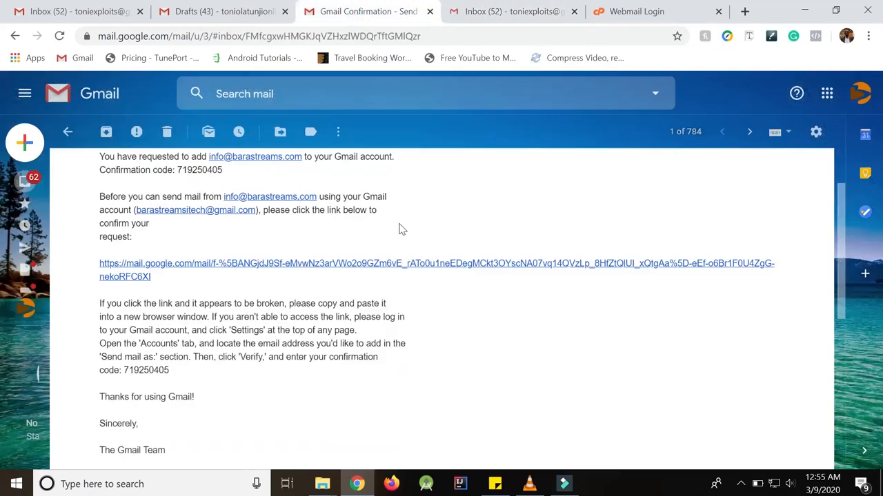
pyautogui.click(68, 131)
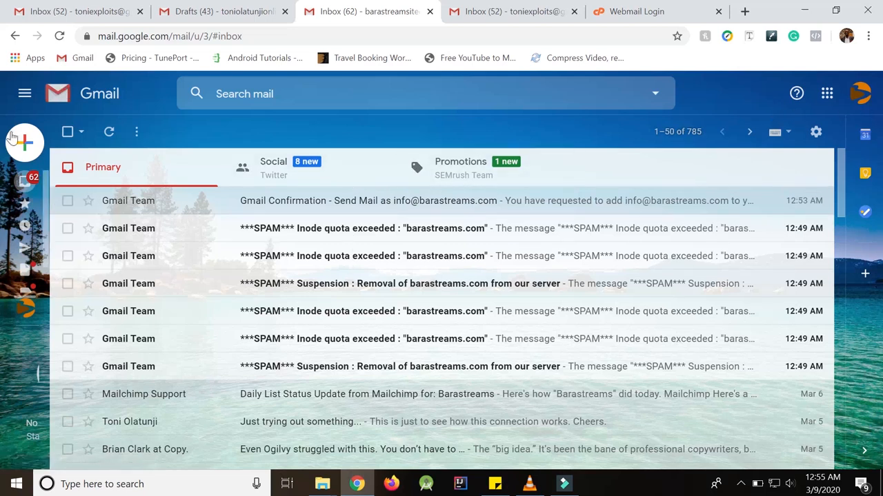
# Start a new message and expand its From dropdown to list the sender addresses.
pyautogui.moveTo(25, 143)
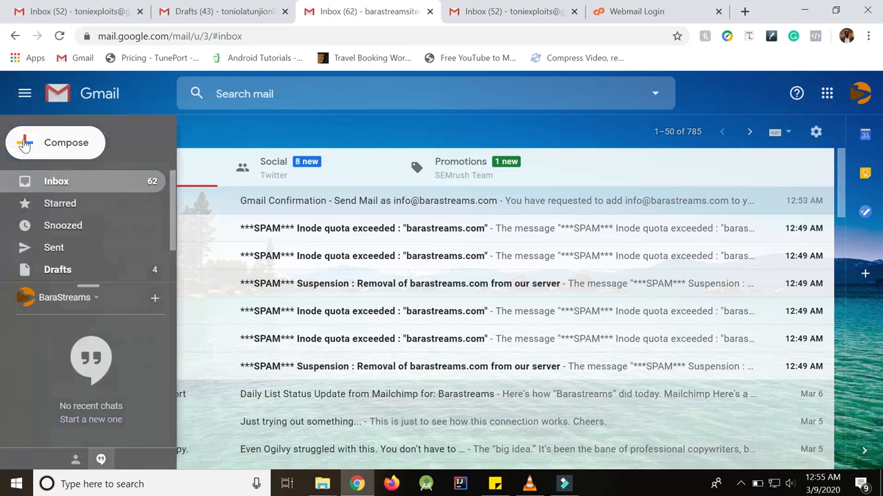
pyautogui.click(62, 141)
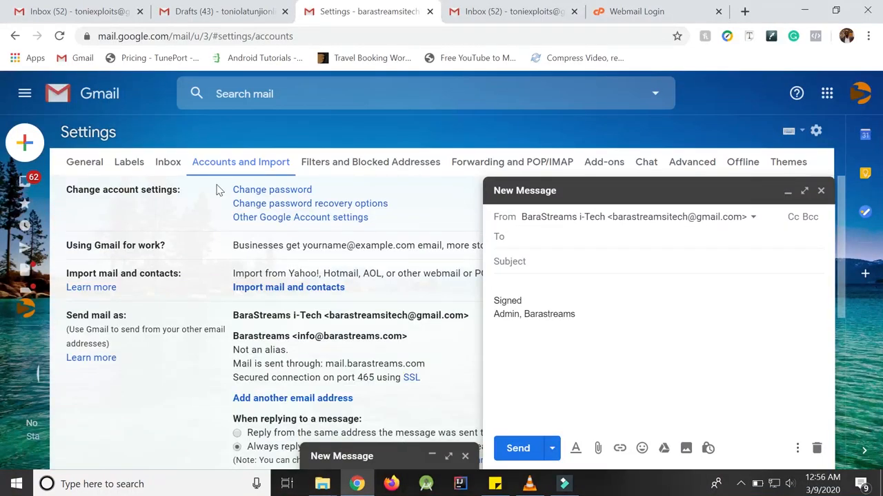
pyautogui.moveTo(27, 150)
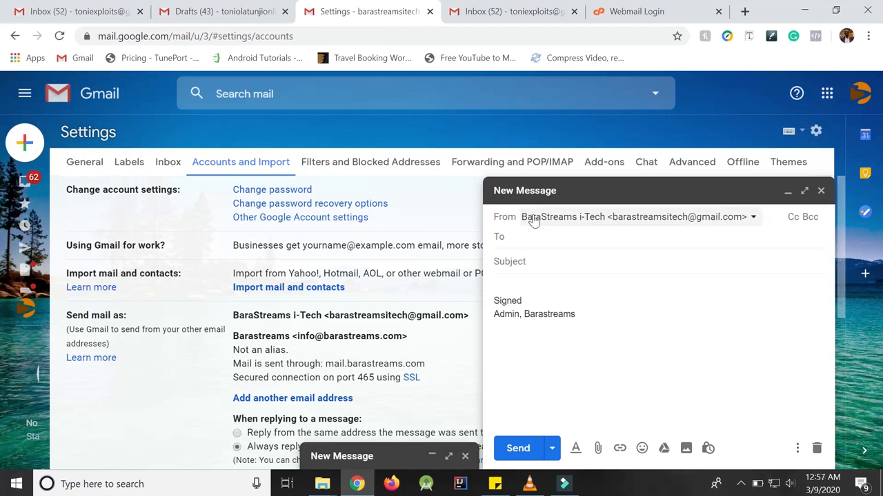
pyautogui.click(750, 218)
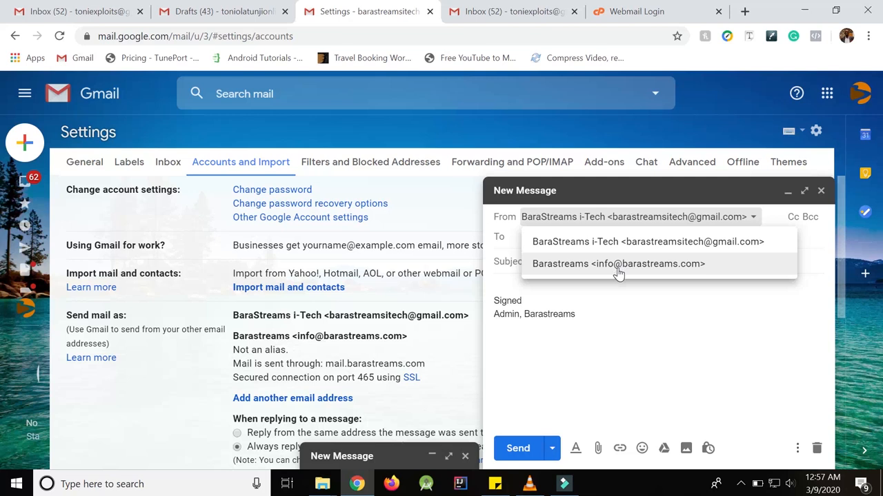
# Set the sender to the Barastreams custom-domain address and add the suggested contact as recipient.
pyautogui.click(600, 271)
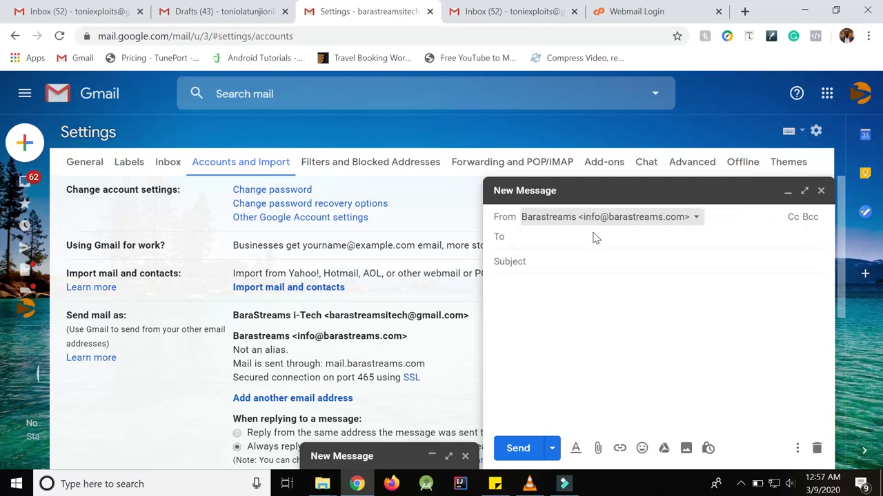
pyautogui.click(520, 239)
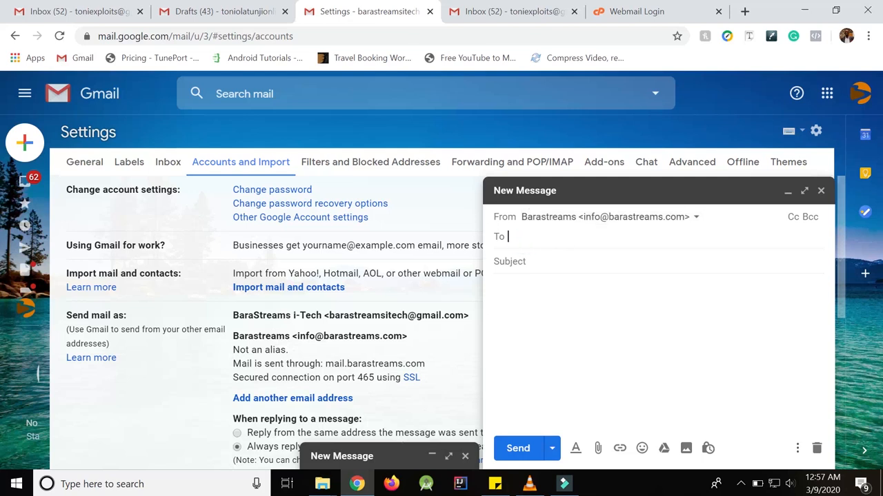
pyautogui.write('toni')
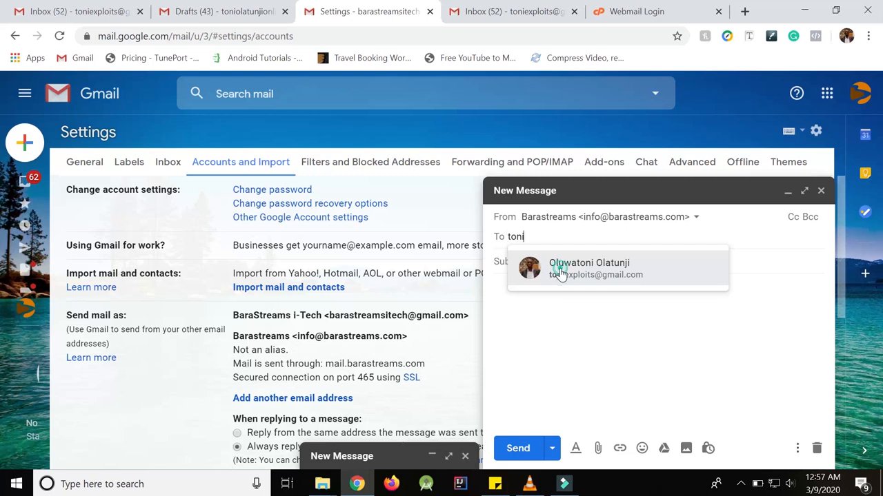
pyautogui.click(555, 268)
# Enter subject 'Test Mail' and body 'This is just a test.', then send.
pyautogui.click(516, 268)
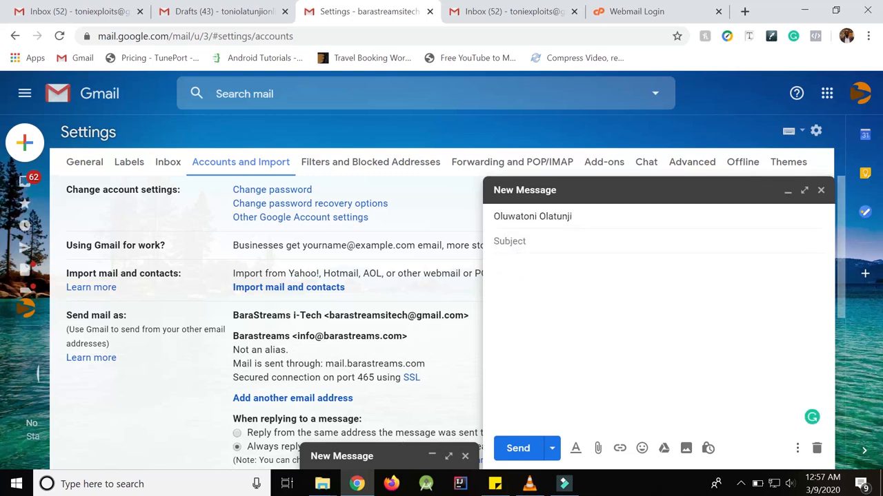
pyautogui.write('Tes')
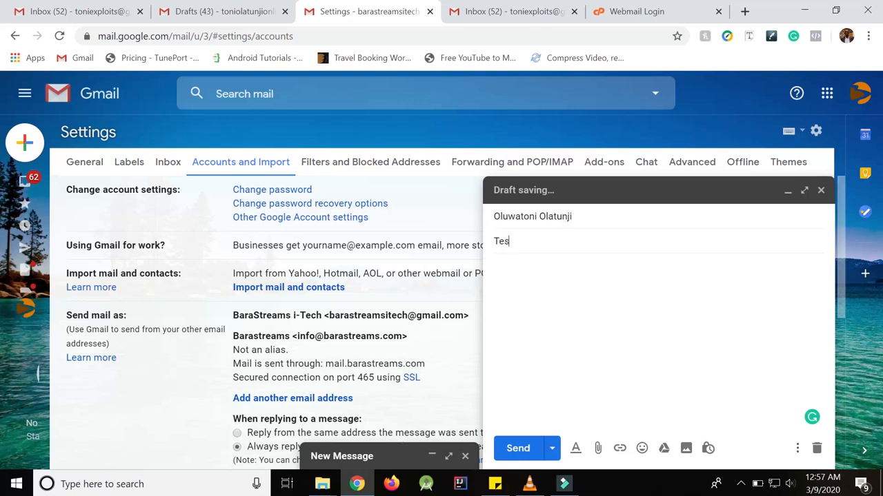
pyautogui.write('t Mail')
pyautogui.click(511, 277)
pyautogui.write('This is a')
pyautogui.press('BackSpace')
pyautogui.write('just a test.')
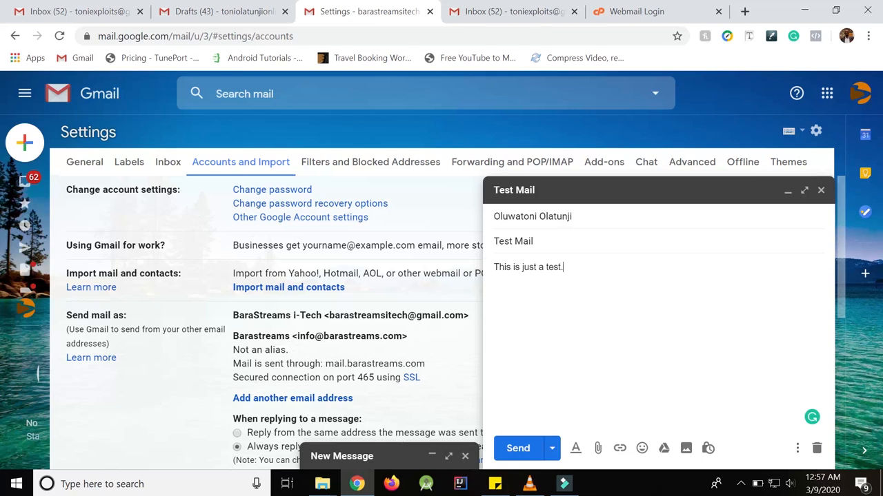
pyautogui.click(521, 456)
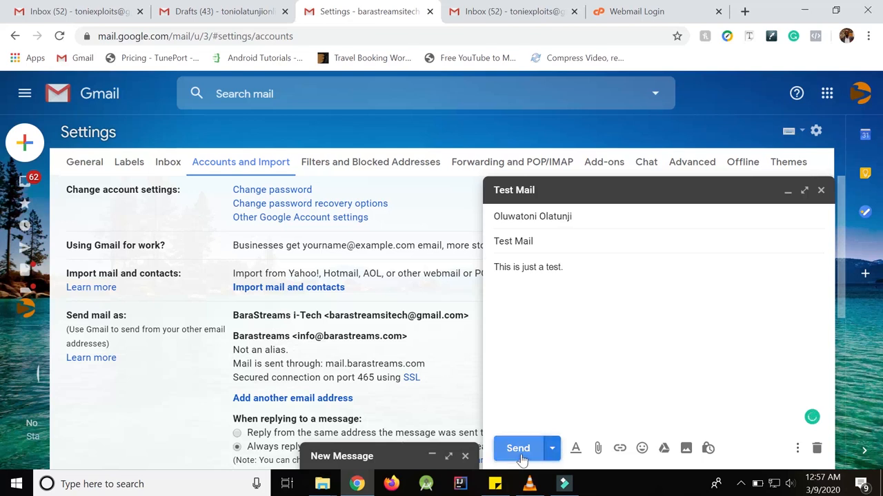